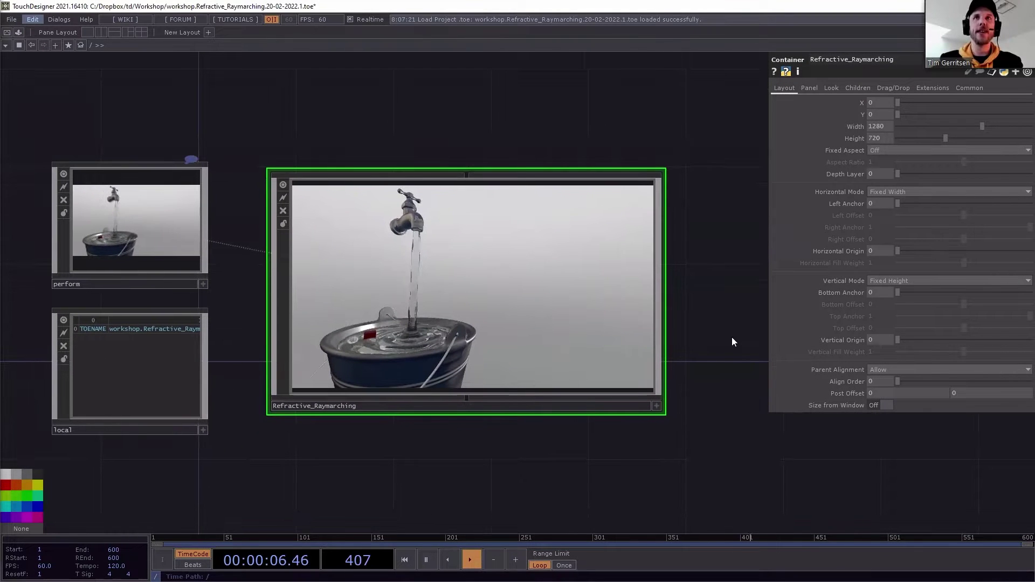
Step: Dismiss the OP Create dialog and hide the Refractive_Raymarching parameter pane
key("Tab")
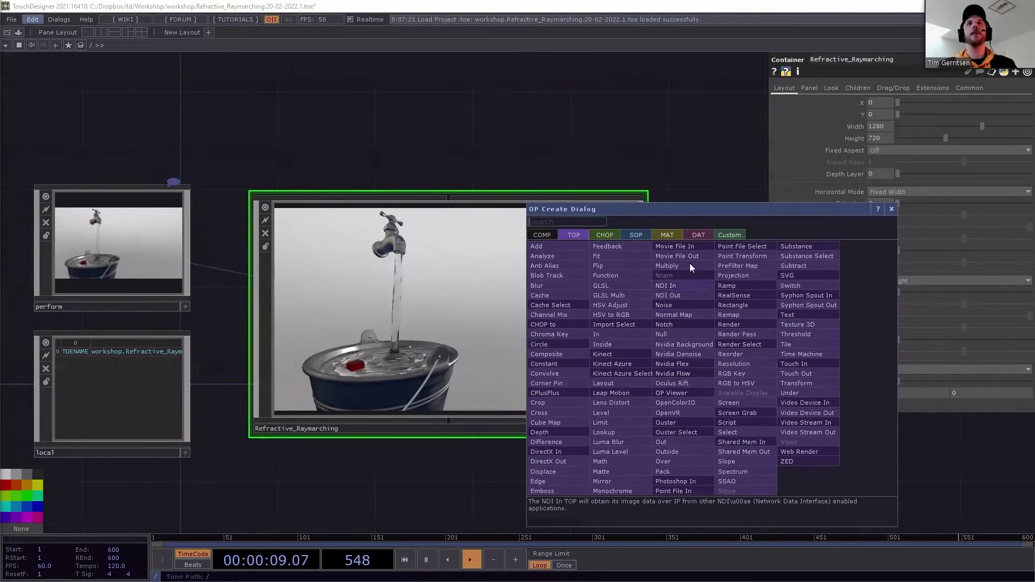
key("Escape")
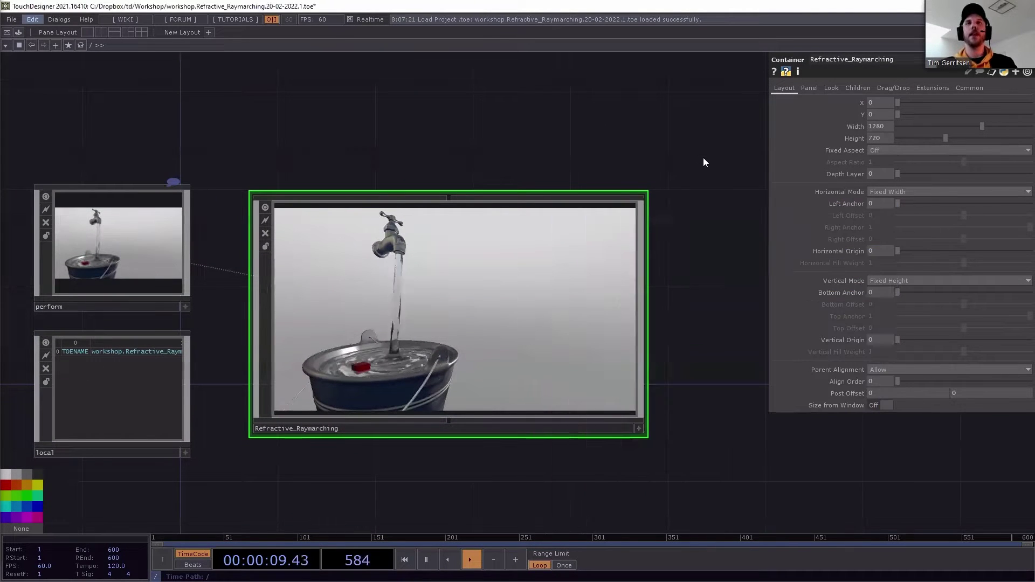
key("p")
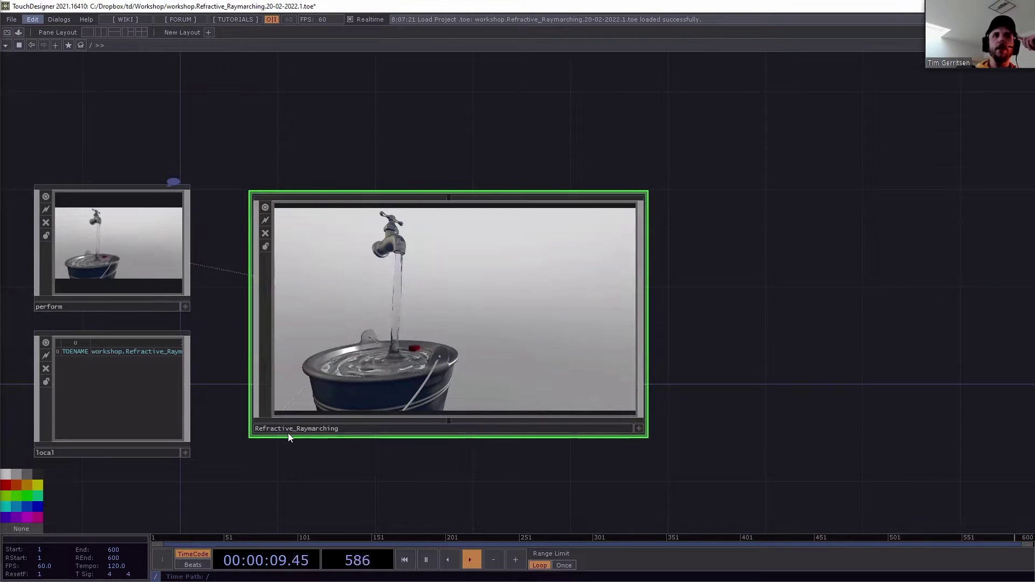
Step: Zoom the network in on the Refractive_Raymarching render and bring up its viewer options
scroll(327, 396, "up", 2)
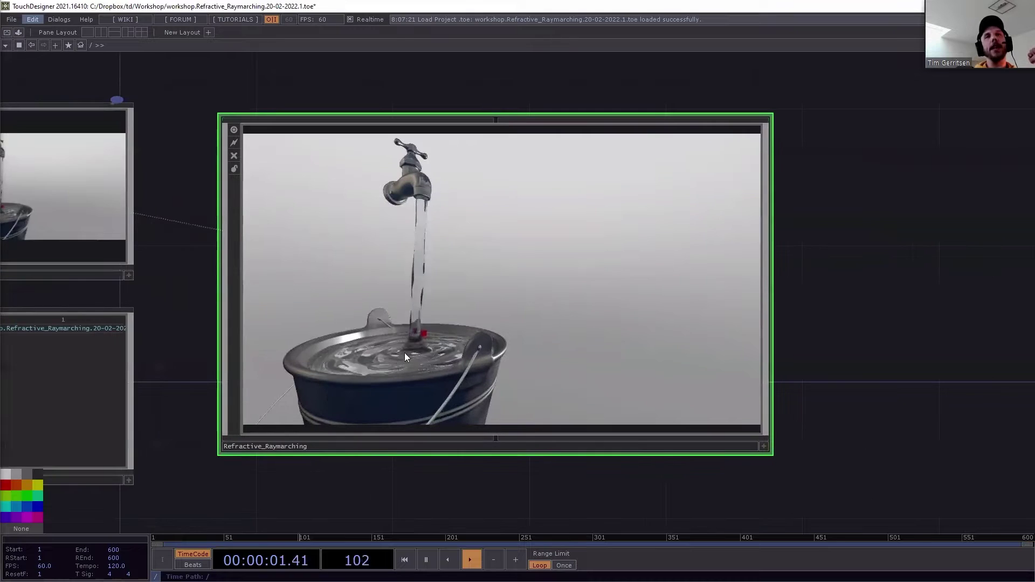
scroll(398, 355, "up", 2)
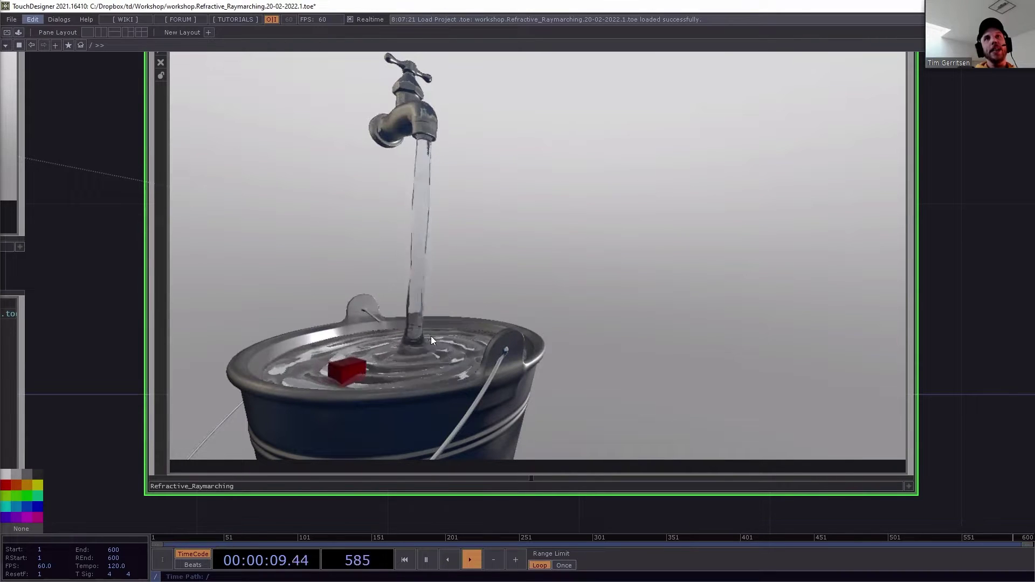
right_click(403, 323)
Step: Choose the floating-viewer option so the faucet-and-bucket render plays in its own window
left_click(412, 296)
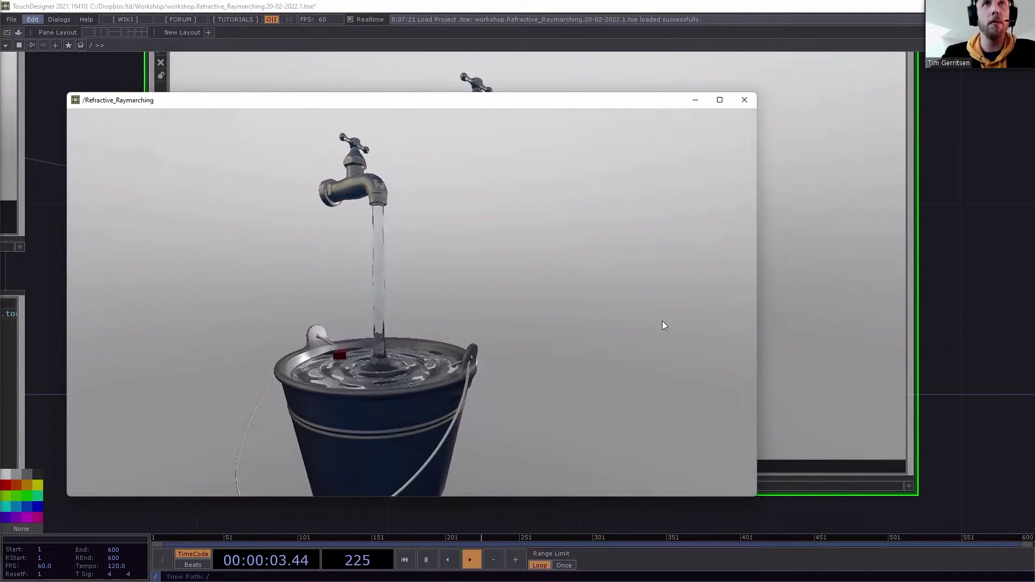
Step: Close the floating render window and reframe the network around Refractive_Raymarching
left_click(744, 99)
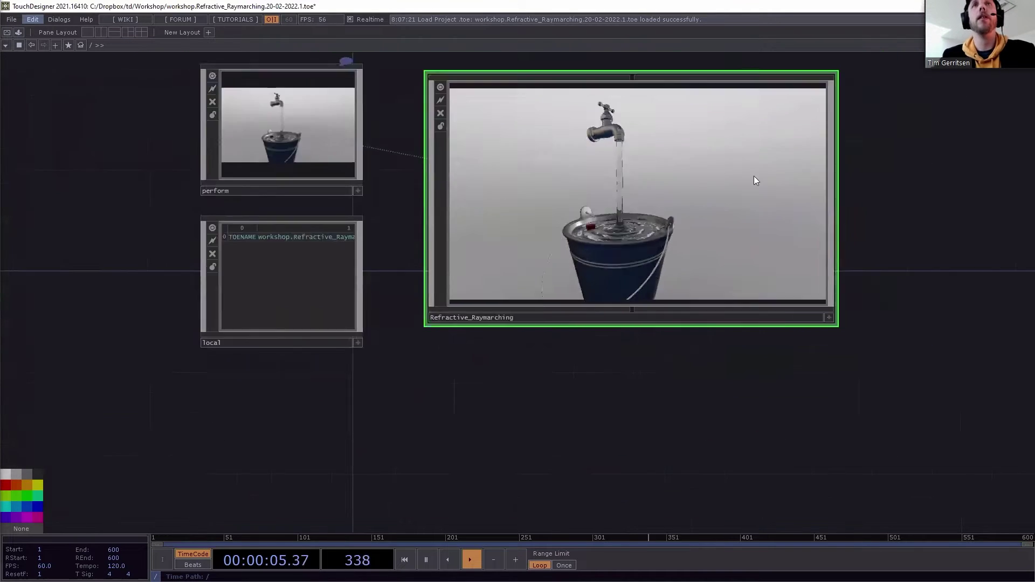
scroll(753, 176, "down", 3)
scroll(744, 273, "up", 2)
scroll(557, 247, "up", 2)
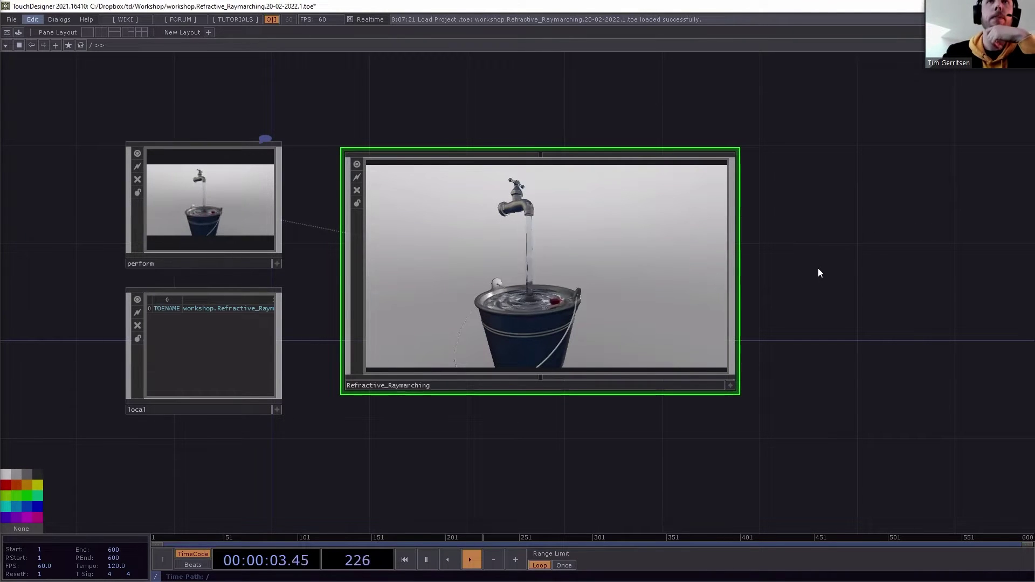
left_click_drag(818, 267, 818, 275)
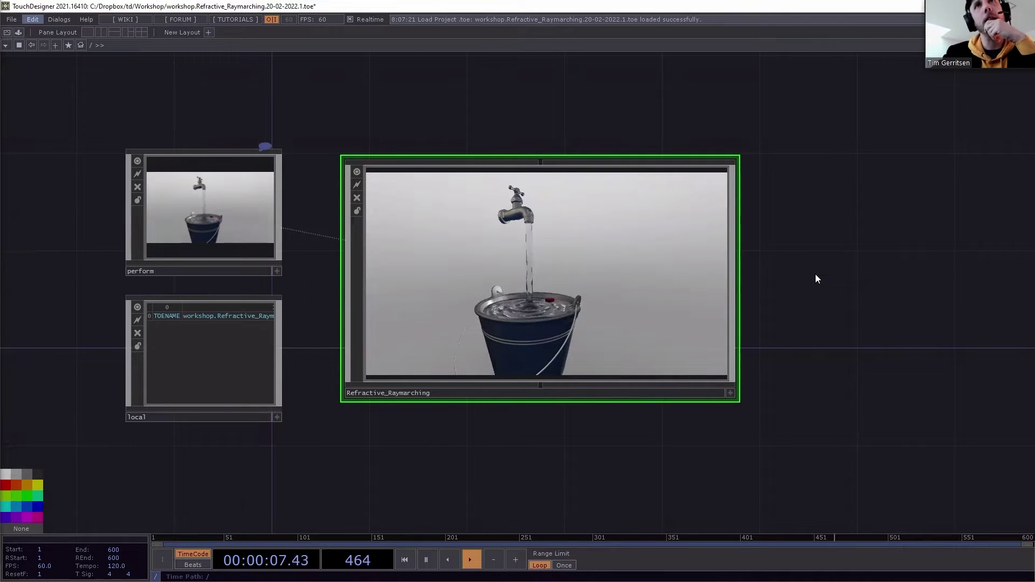
left_click_drag(814, 274, 777, 272)
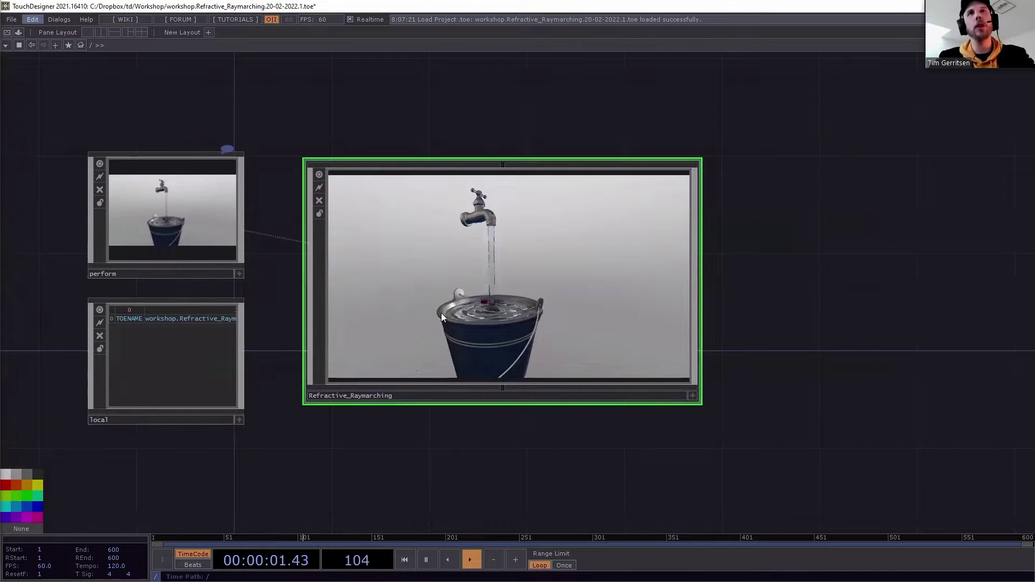
scroll(479, 257, "up", 2)
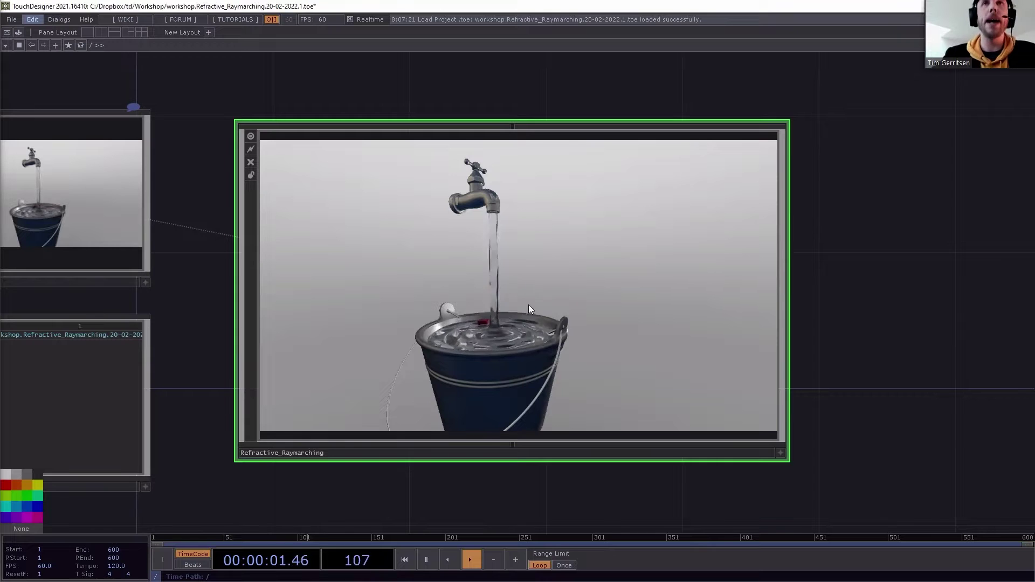
Step: Dive into Refractive_Raymarching, then into Introduction to view the Table_of_contents DAT
key("i")
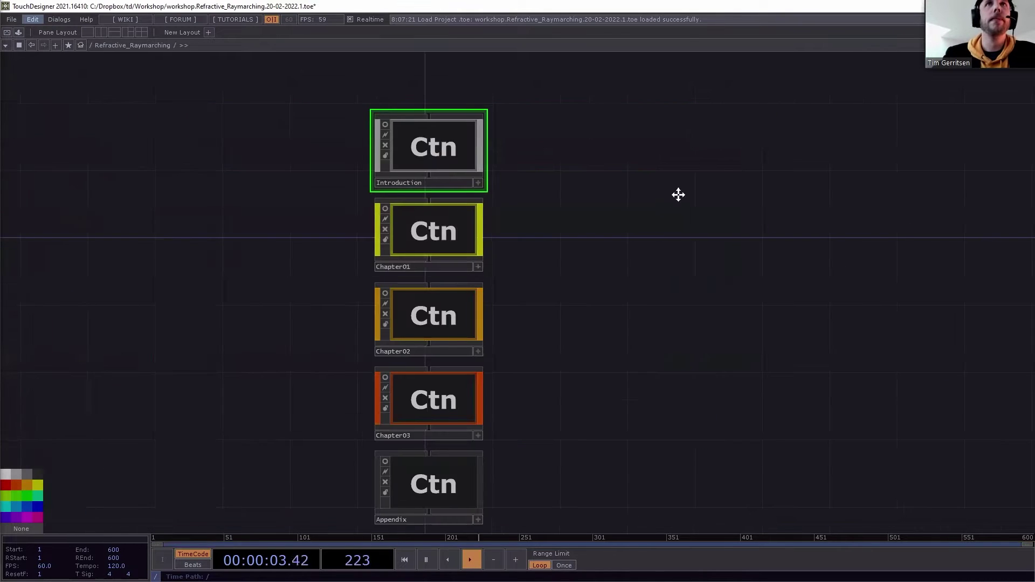
key("i")
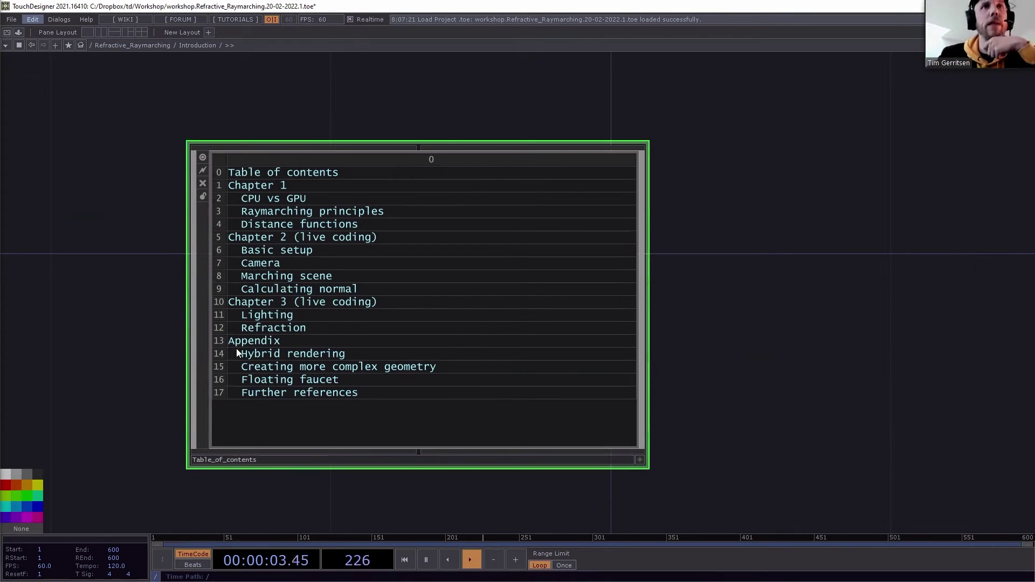
Step: Centre the table of contents, then go back up to the top-level network
left_click_drag(733, 359, 905, 354)
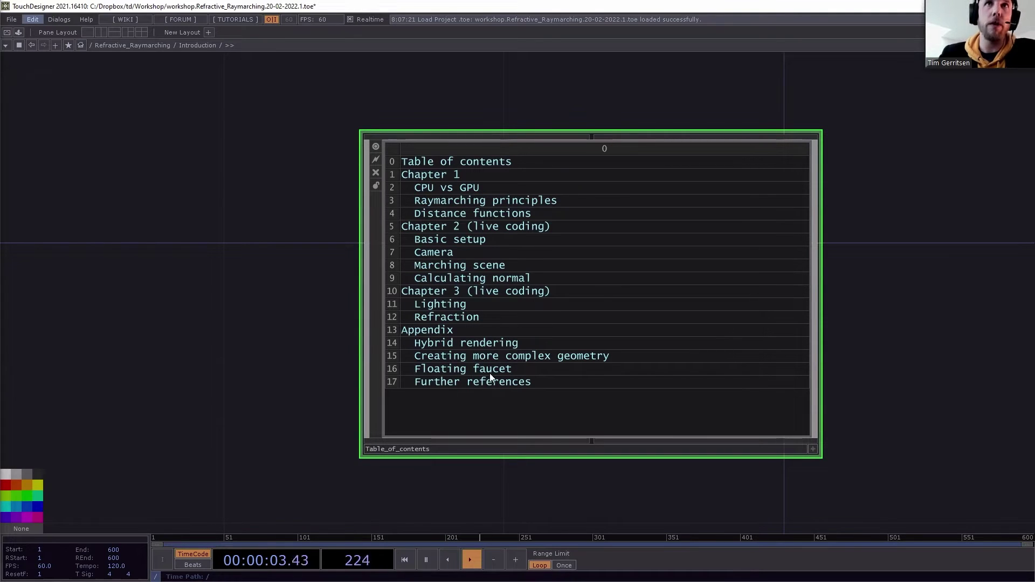
key("u")
key("u")
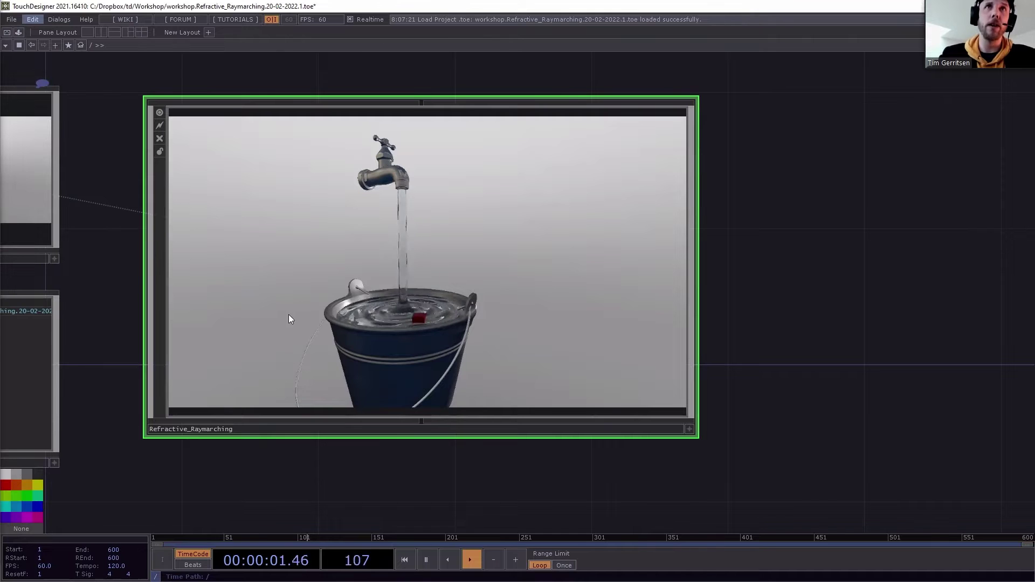
Step: Zoom in on Refractive_Raymarching and re-enter the Introduction container
scroll(288, 315, "up", 6)
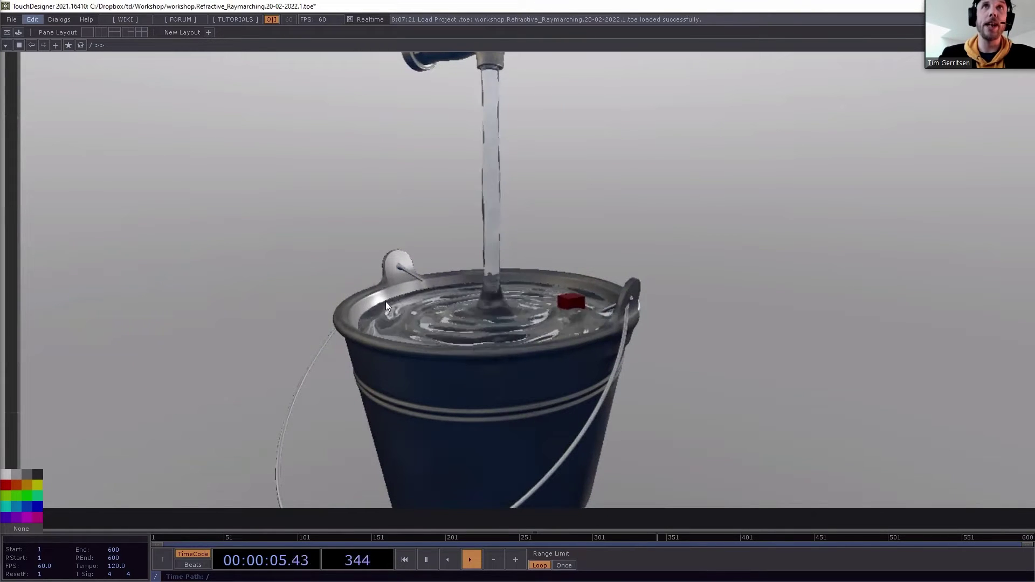
scroll(382, 292, "down", 2)
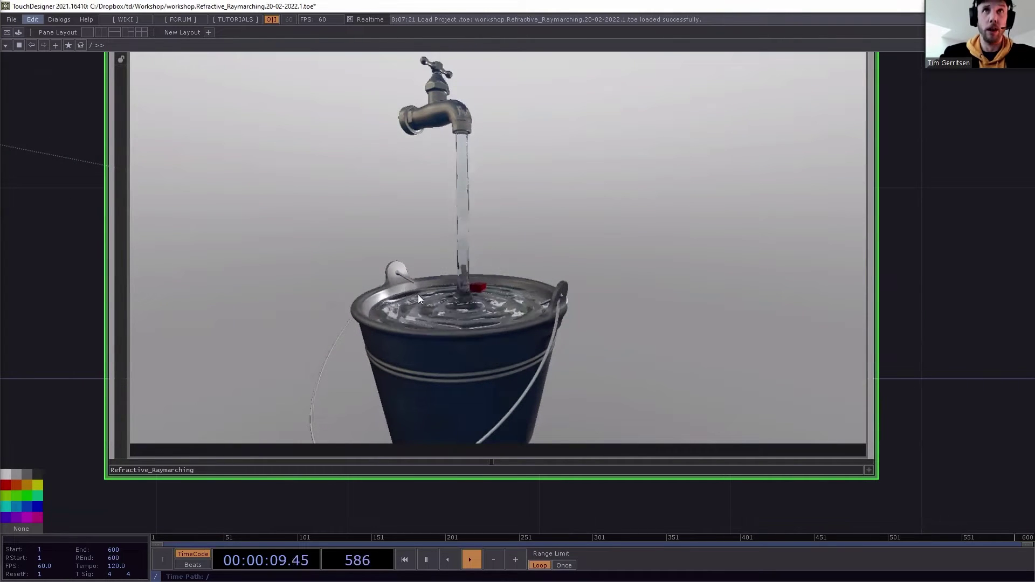
left_click_drag(951, 207, 945, 247)
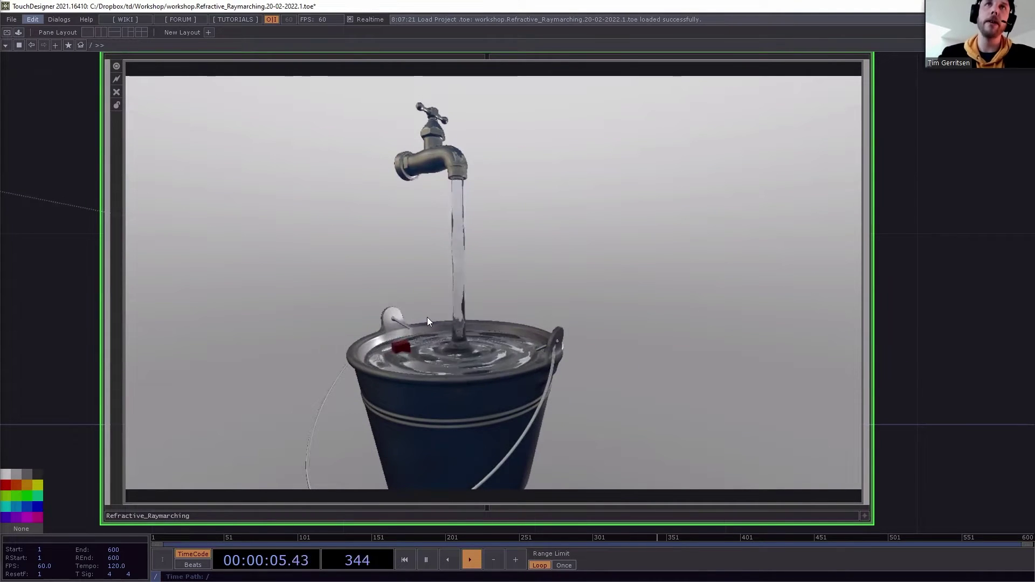
scroll(426, 317, "up", 2)
key("i")
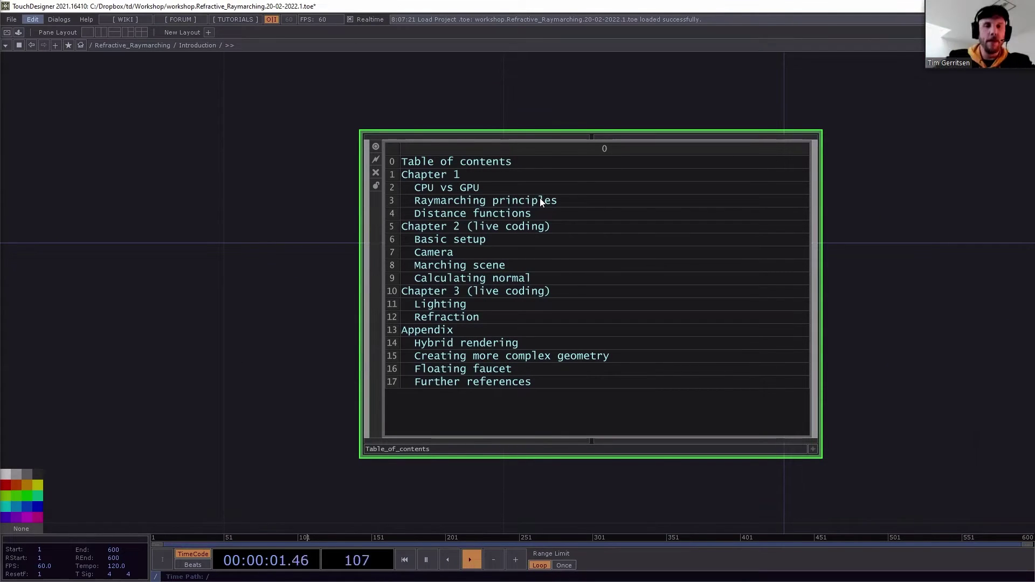
Step: Return to the parent network and select the Chapter01 container
key("u")
left_click(490, 301)
left_click_drag(648, 331, 584, 299)
Step: Enter CPU_vs_GPU and frame the 'y = f( x )' and 'color = shader( pixel_coordinate )' text nodes
scroll(451, 270, "up", 3)
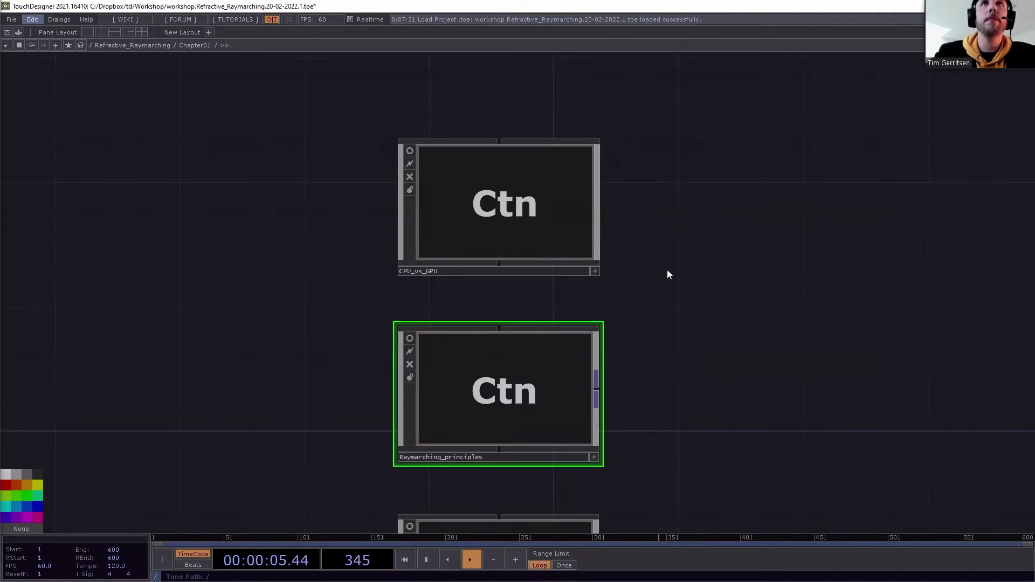
left_click(536, 173)
scroll(495, 256, "up", 3)
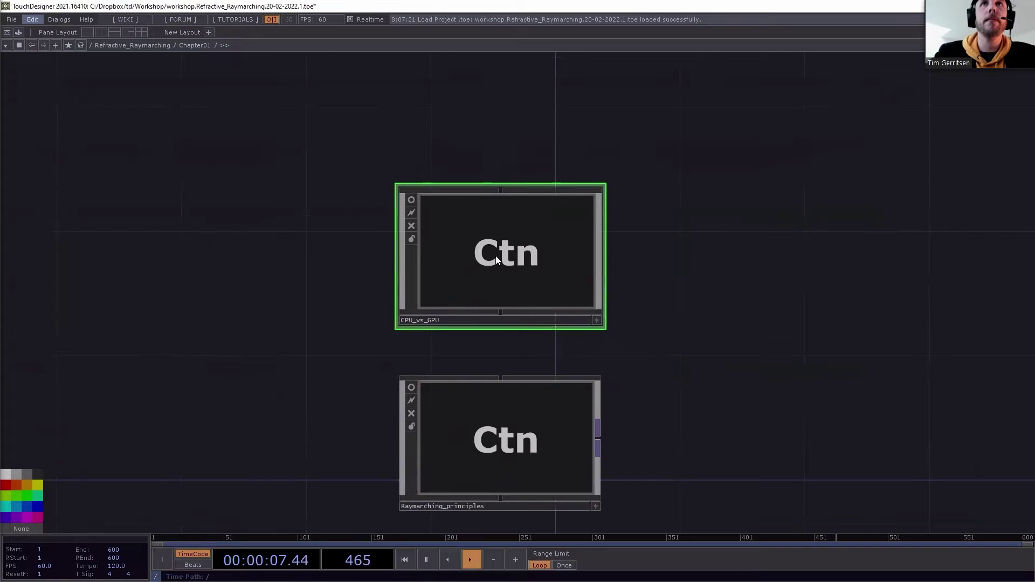
left_click_drag(580, 332, 541, 338)
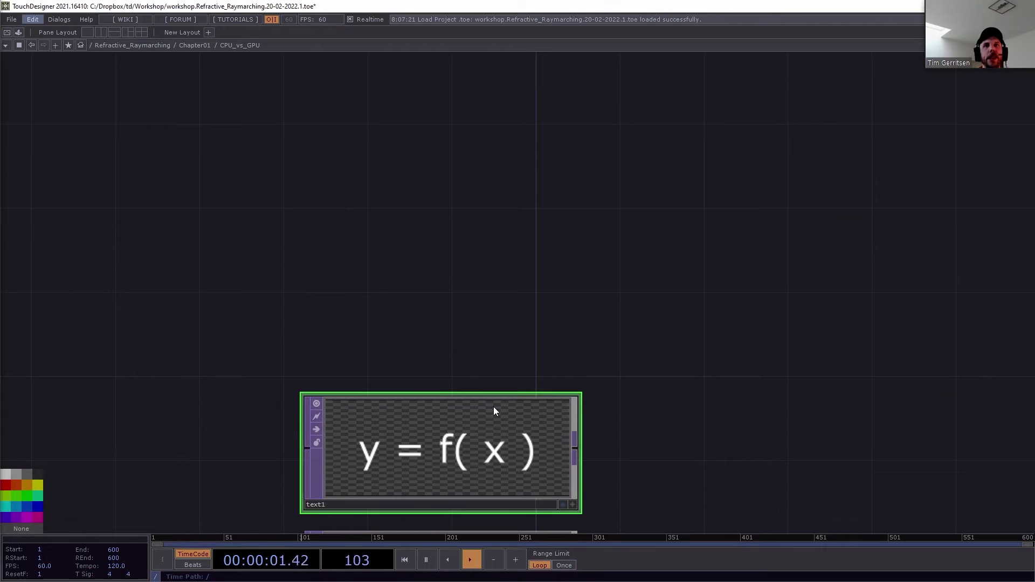
left_click_drag(696, 447, 787, 358)
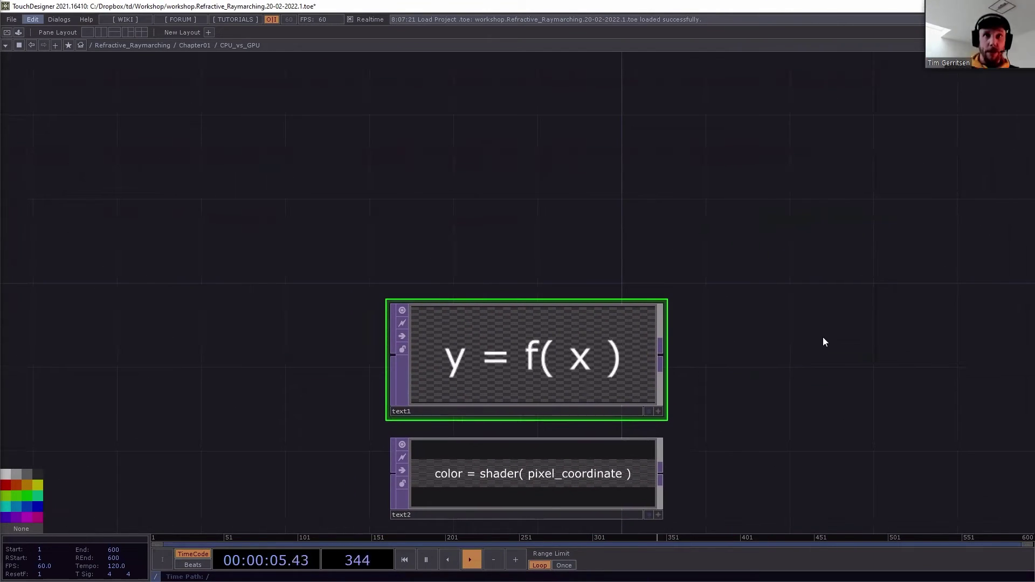